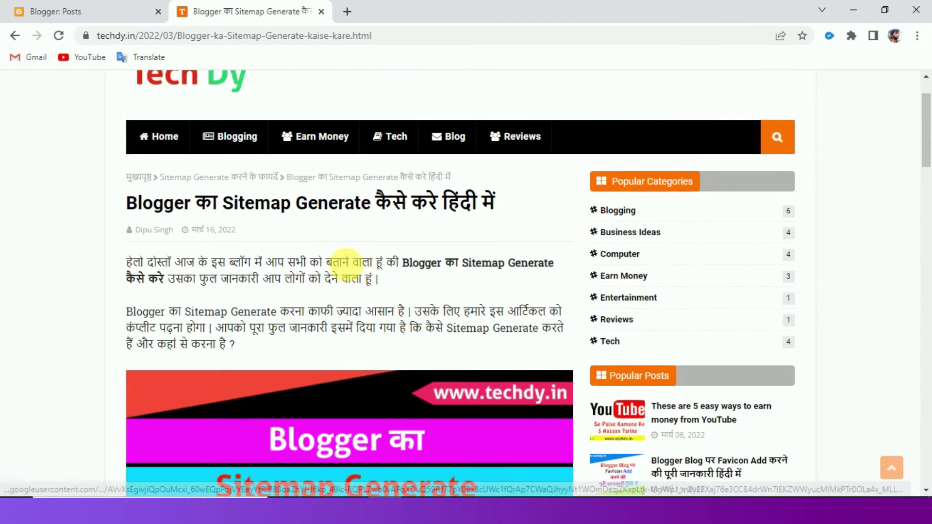
Open the Sitemap Generate link given in the article's section on how to generate a sitemap.
scroll(350, 270, "down", 4)
scroll(380, 294, "down", 1)
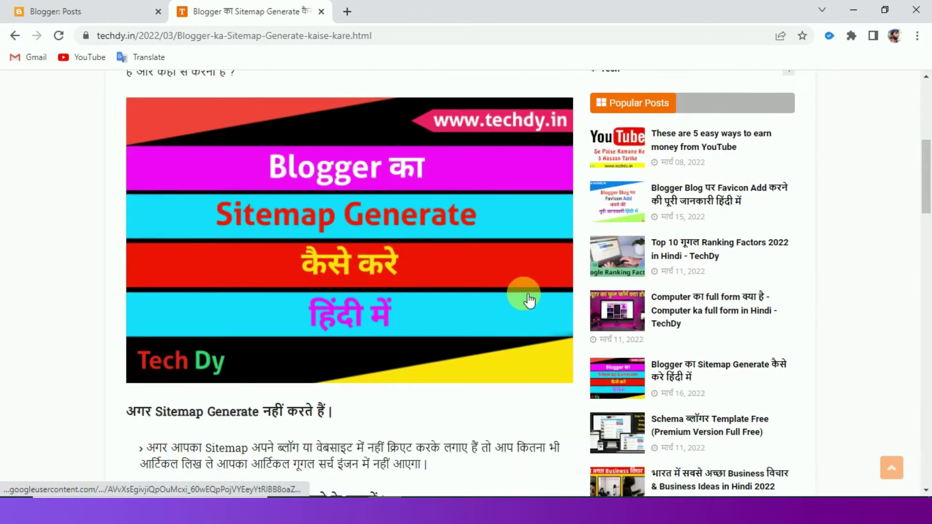
scroll(483, 260, "down", 1)
scroll(398, 233, "up", 8)
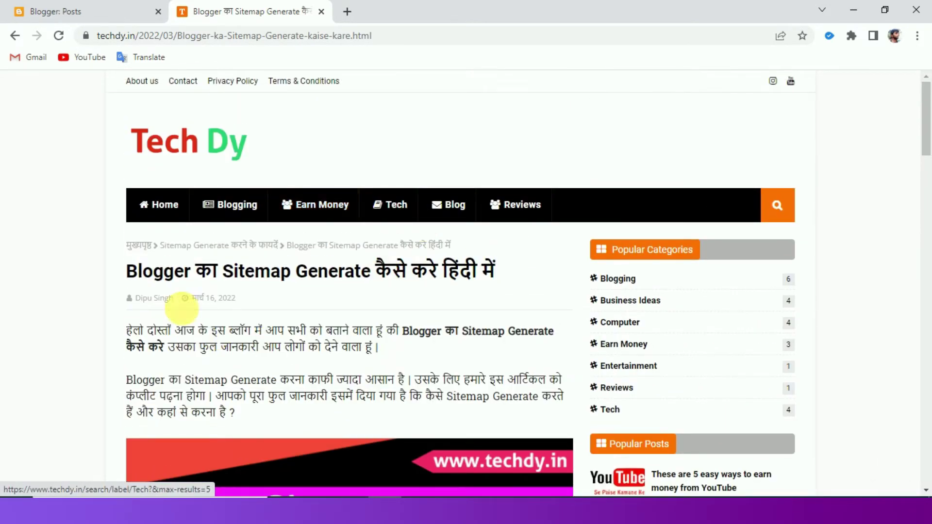
scroll(393, 287, "down", 3)
scroll(443, 211, "up", 1)
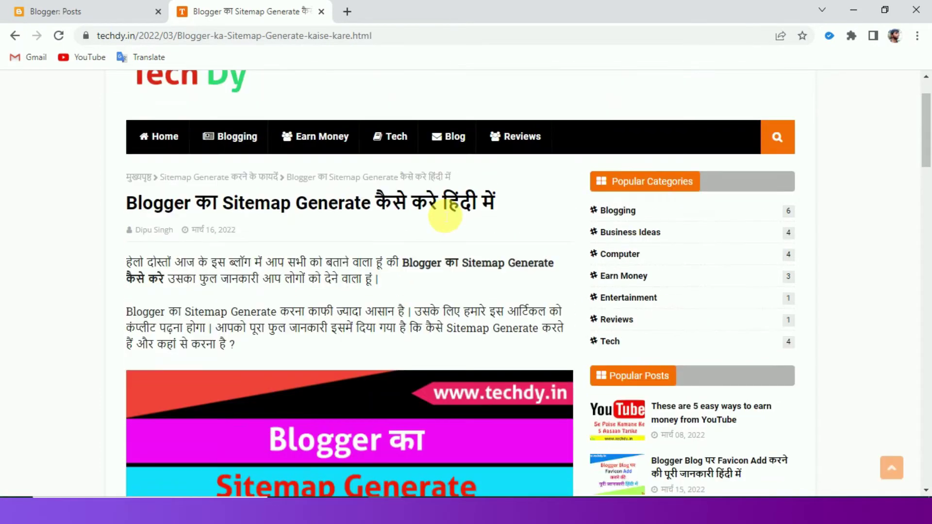
scroll(397, 279, "down", 10)
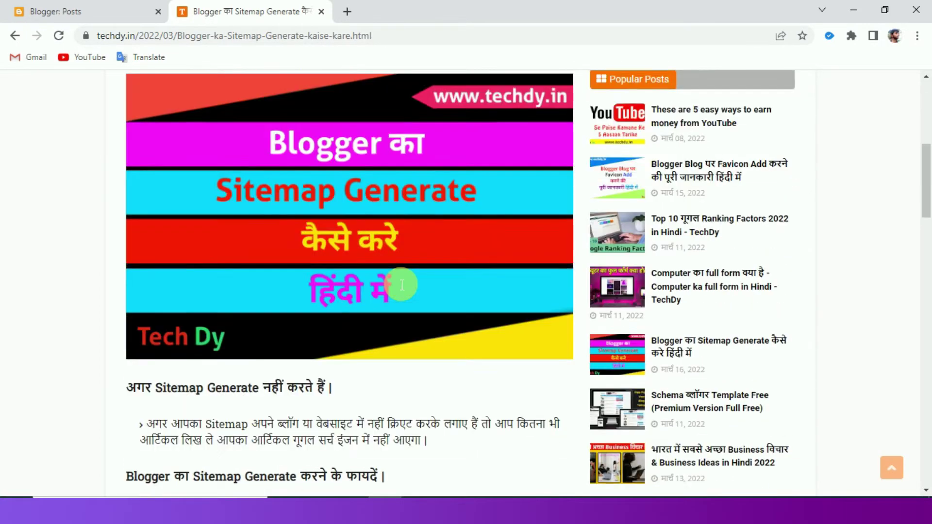
scroll(400, 284, "down", 3)
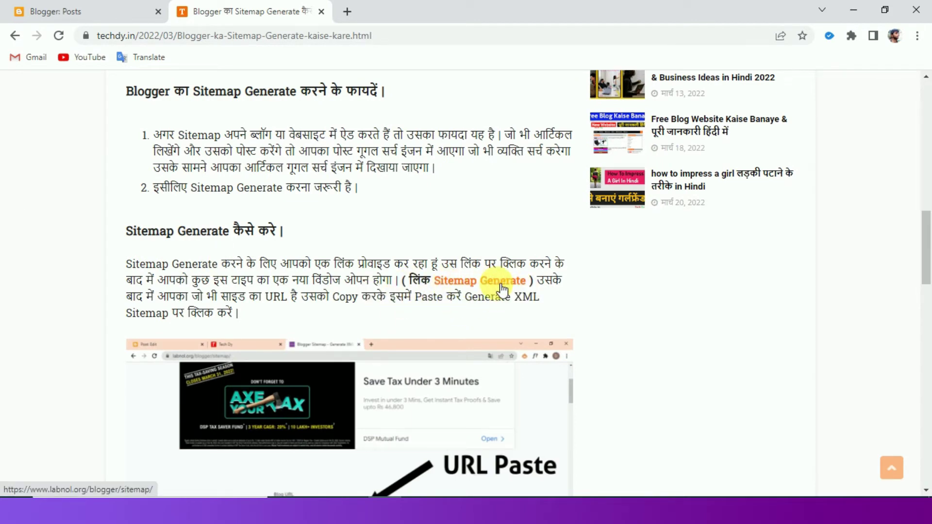
left_click(458, 289)
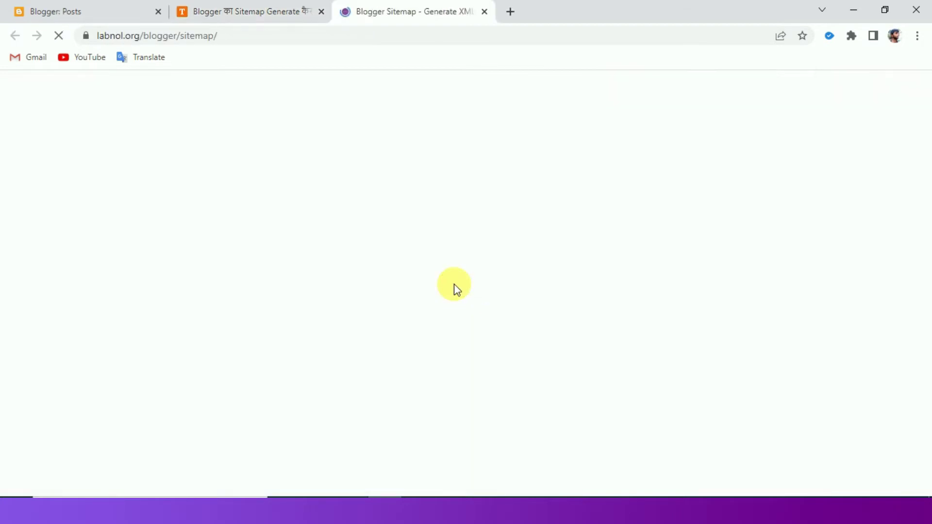
Select the sample address in the sitemap generator's Blog URL field.
scroll(453, 304, "down", 1)
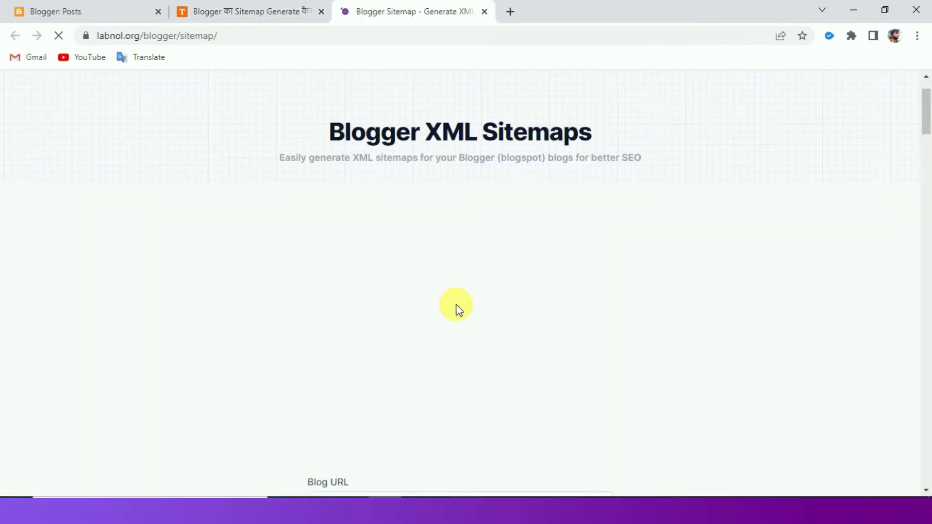
scroll(451, 290, "down", 6)
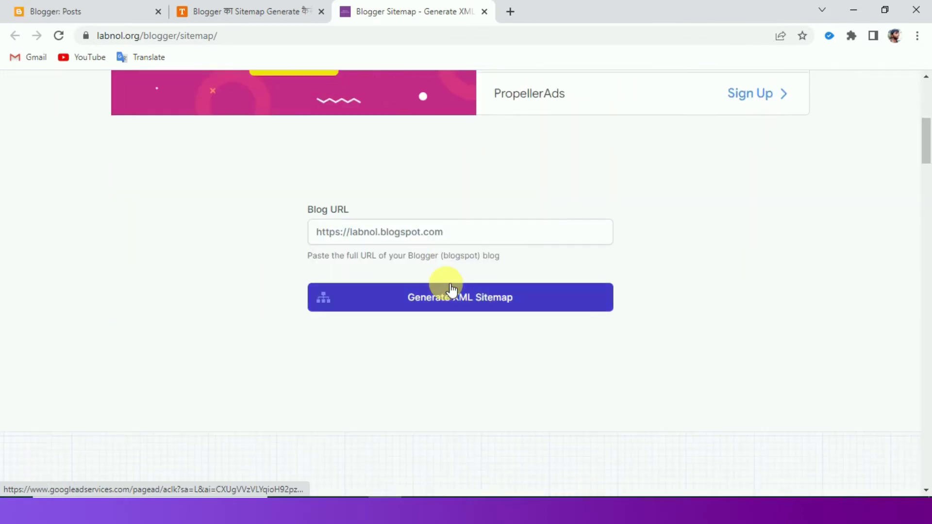
left_click_drag(477, 238, 310, 238)
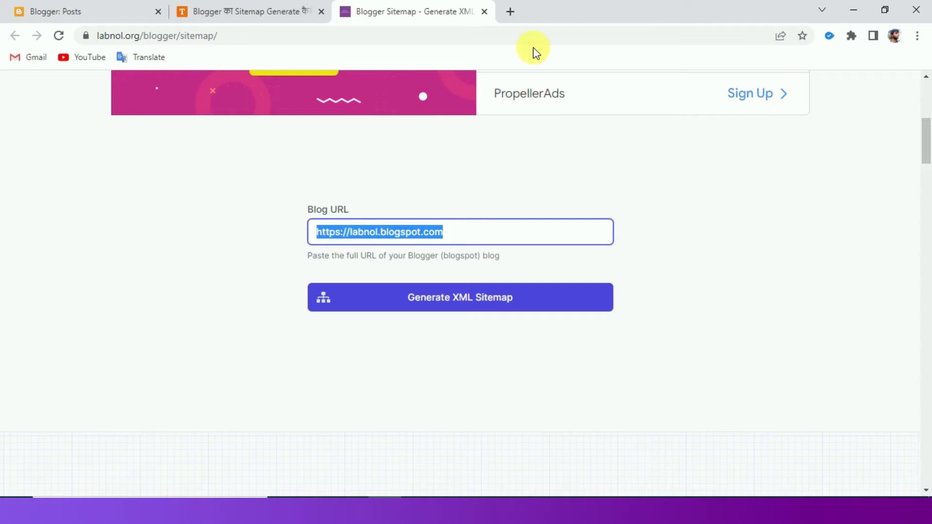
Load techdy.in in a new browser tab and copy the site's address.
left_click(510, 12)
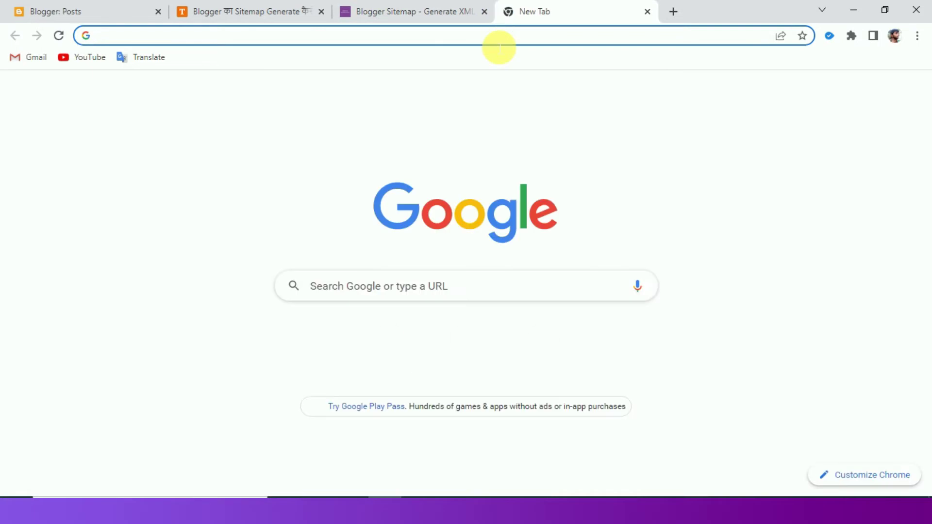
left_click(498, 44)
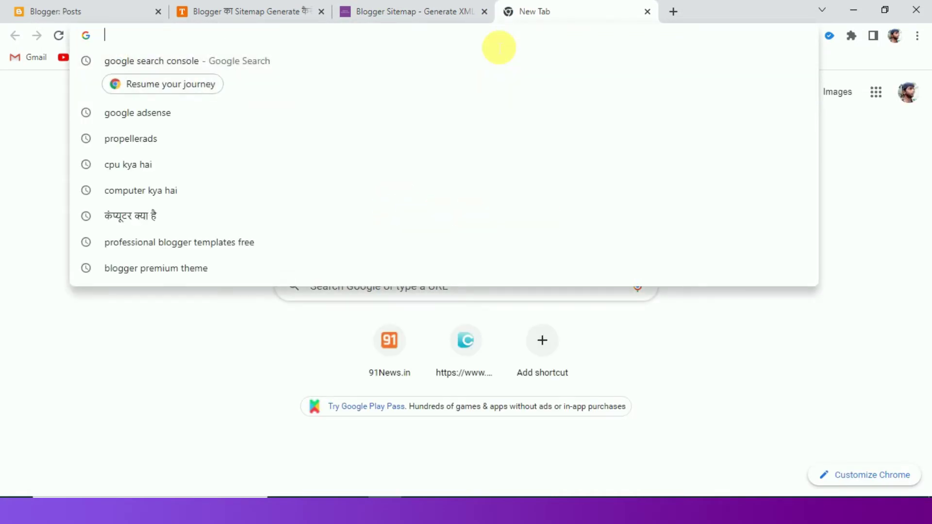
type("techdy.in")
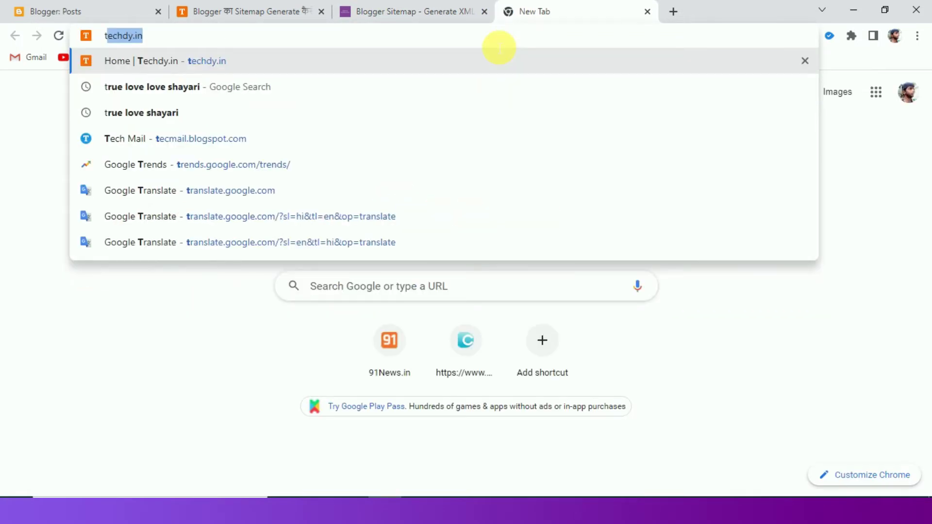
key("Return")
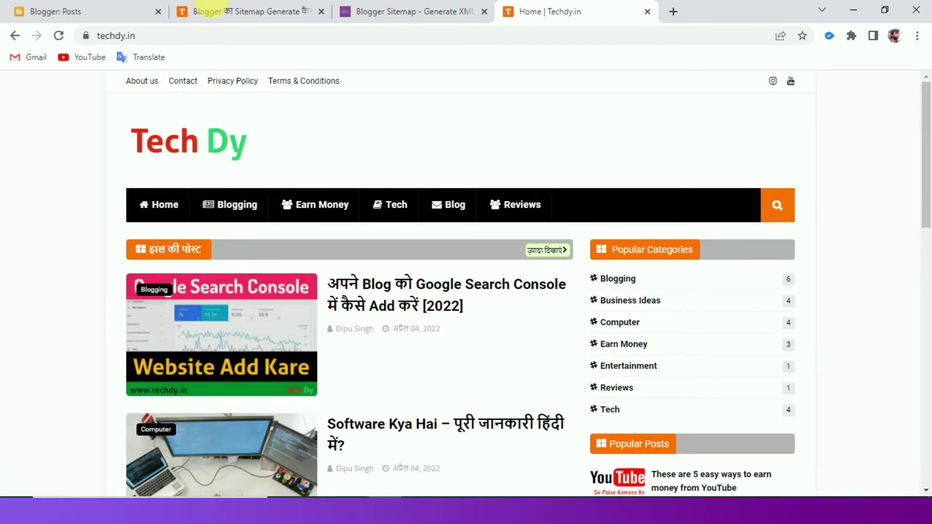
left_click(193, 35)
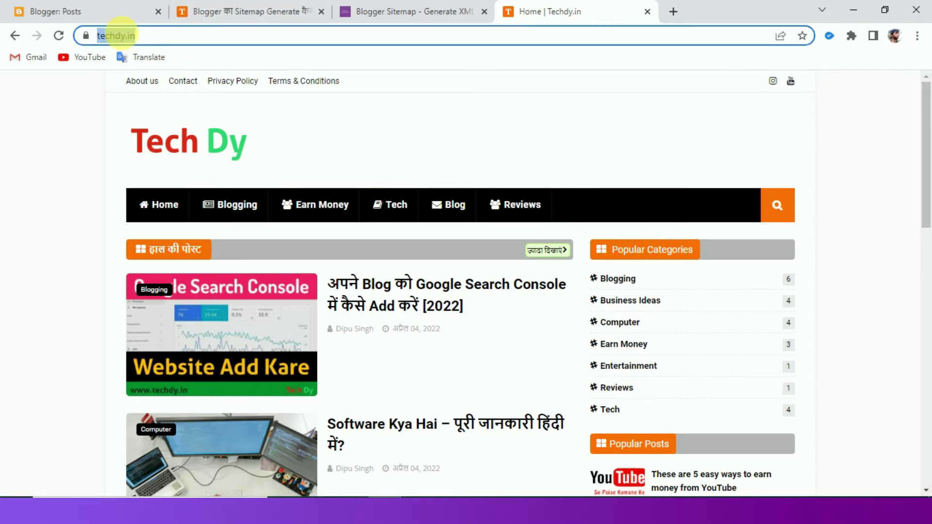
right_click(119, 32)
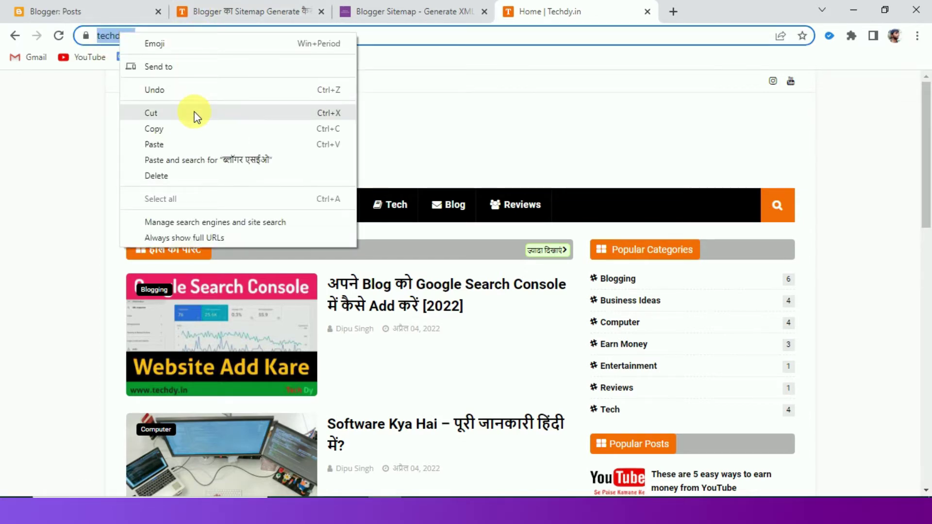
left_click(169, 131)
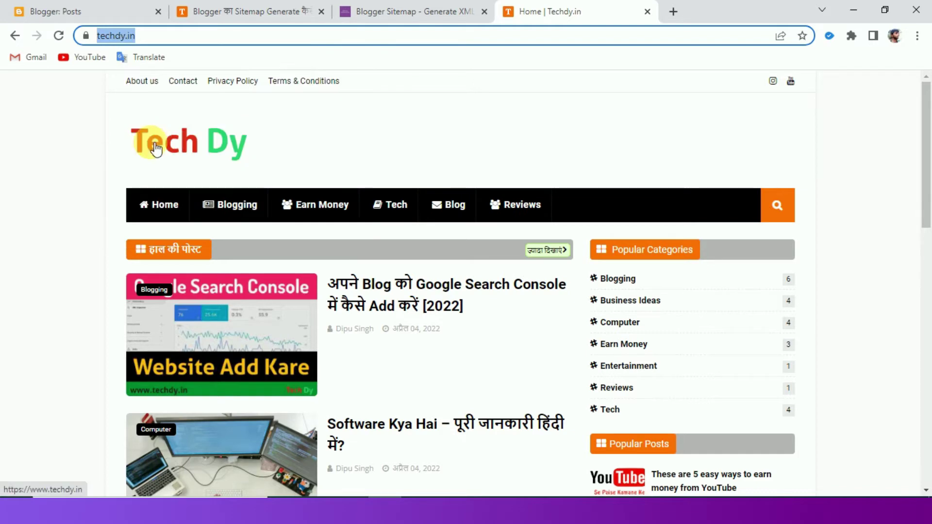
left_click(407, 12)
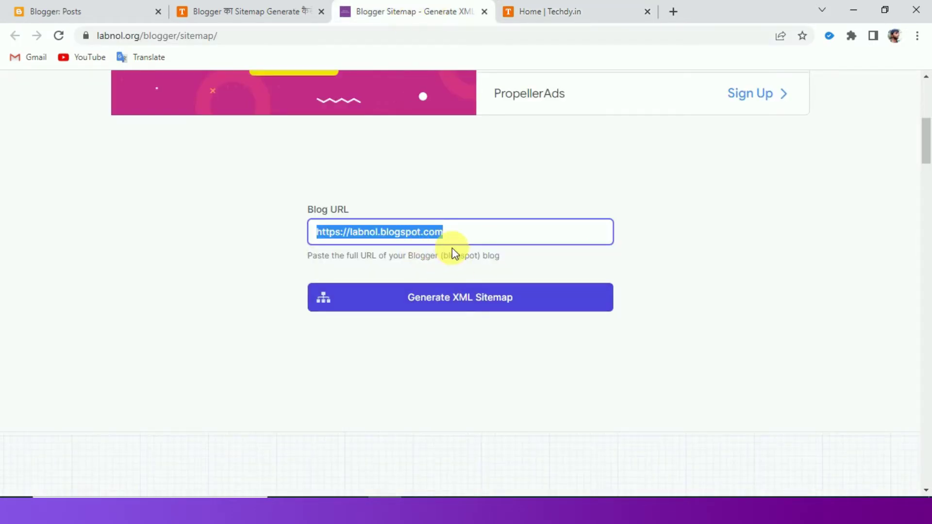
key("BackSpace")
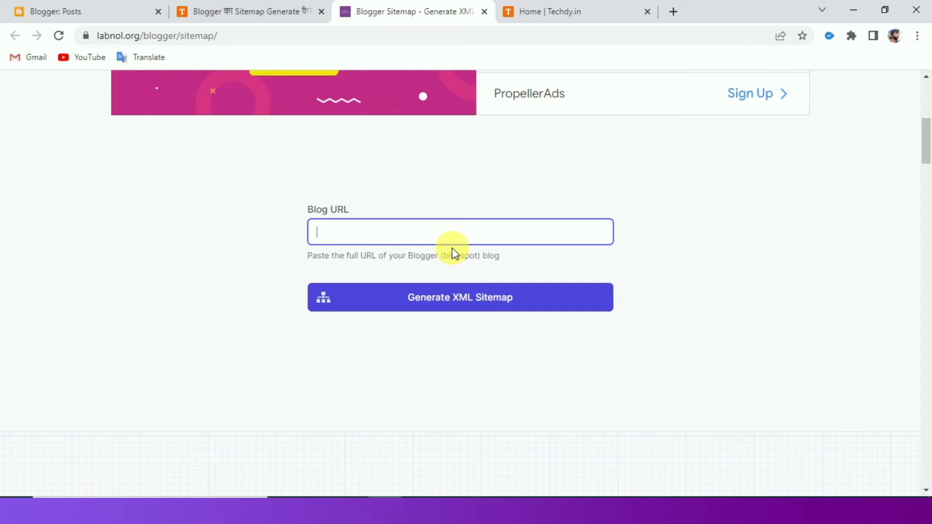
key("ctrl+v")
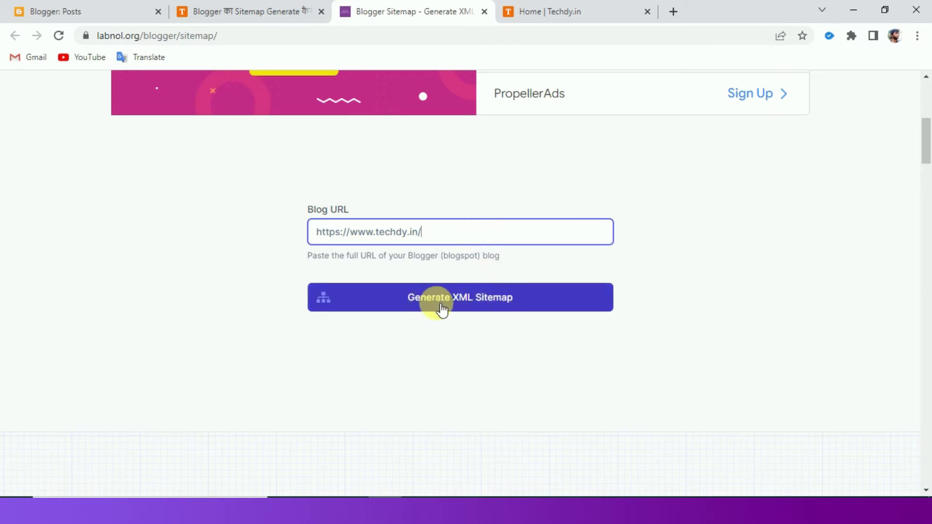
left_click(464, 307)
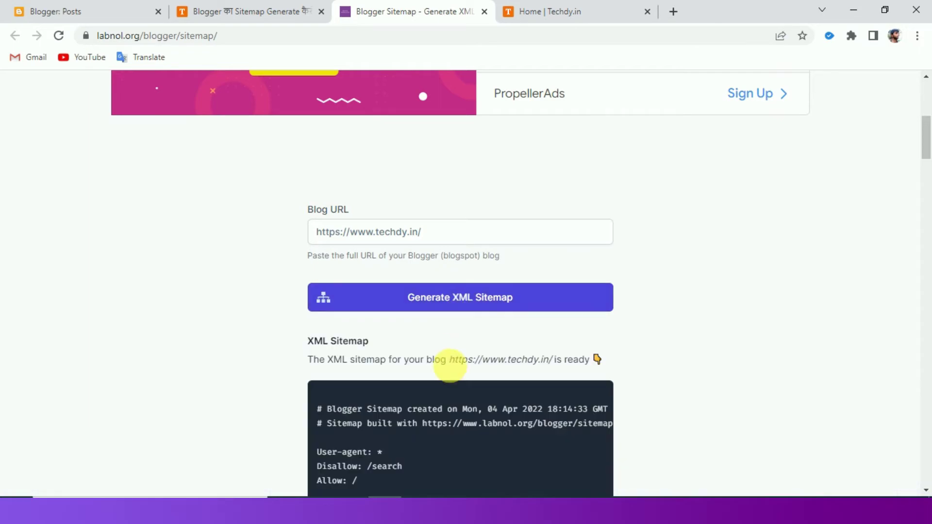
Copy the generated sitemap code from the User-agent line through the end of the Sitemap line.
scroll(450, 369, "down", 4)
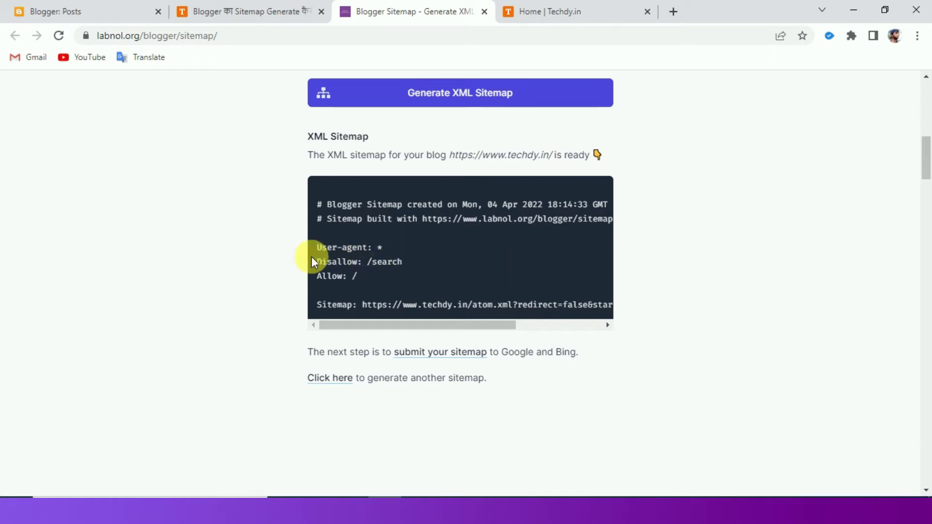
left_click_drag(316, 247, 655, 322)
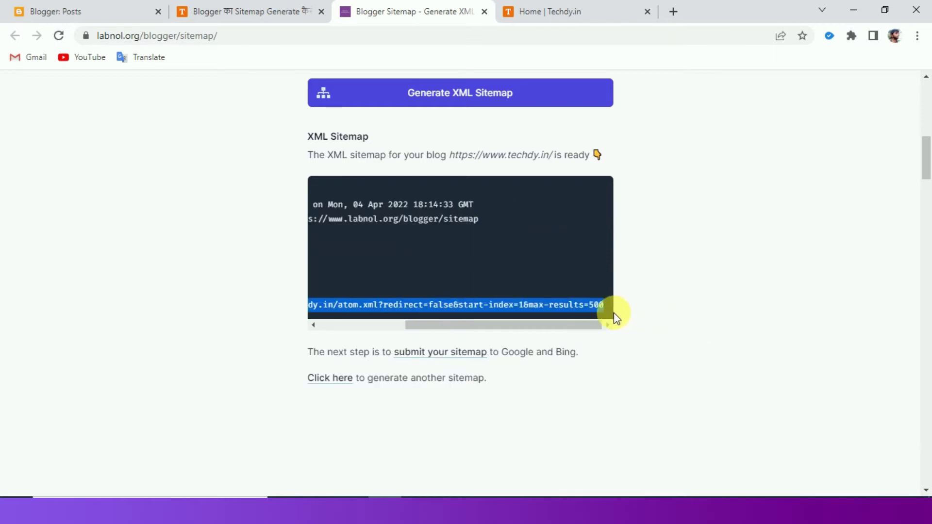
right_click(575, 306)
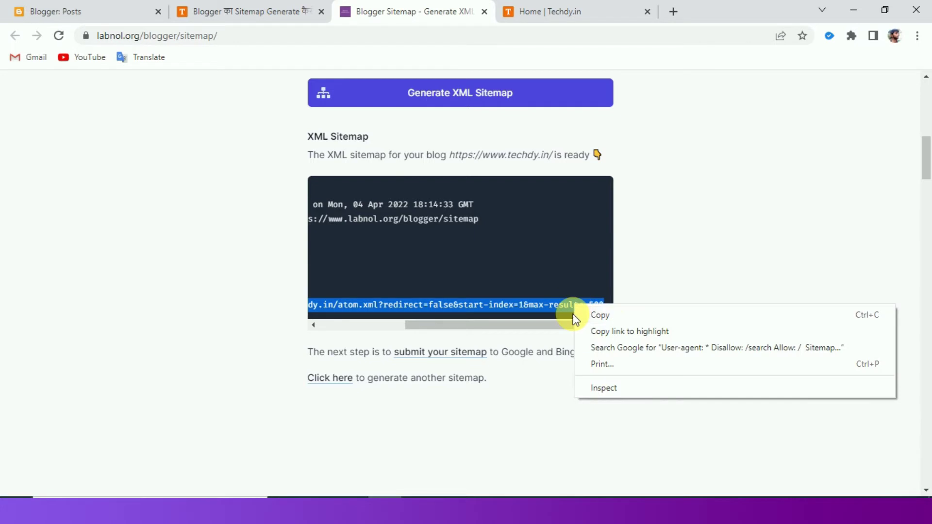
left_click(609, 314)
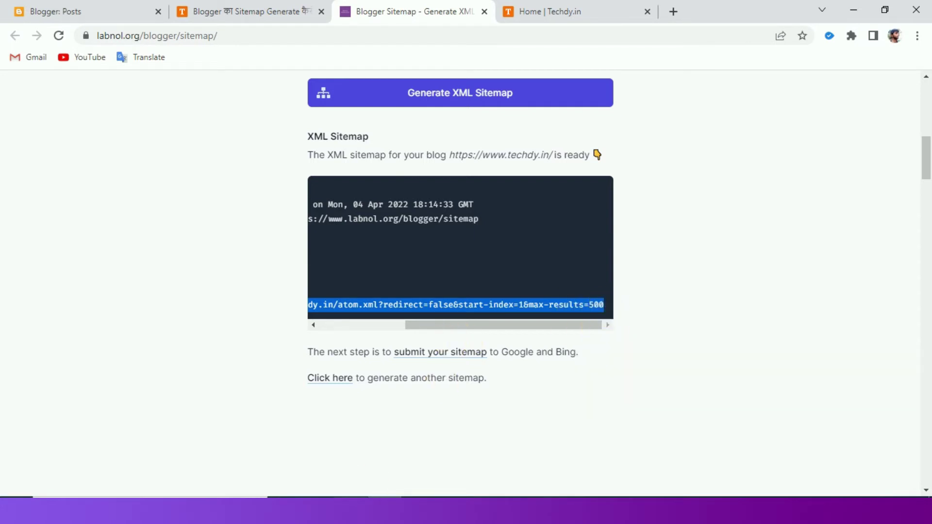
Paste the copied sitemap code into a new Notepad document, and return to the sitemap generator page in the browser.
left_click(145, 503)
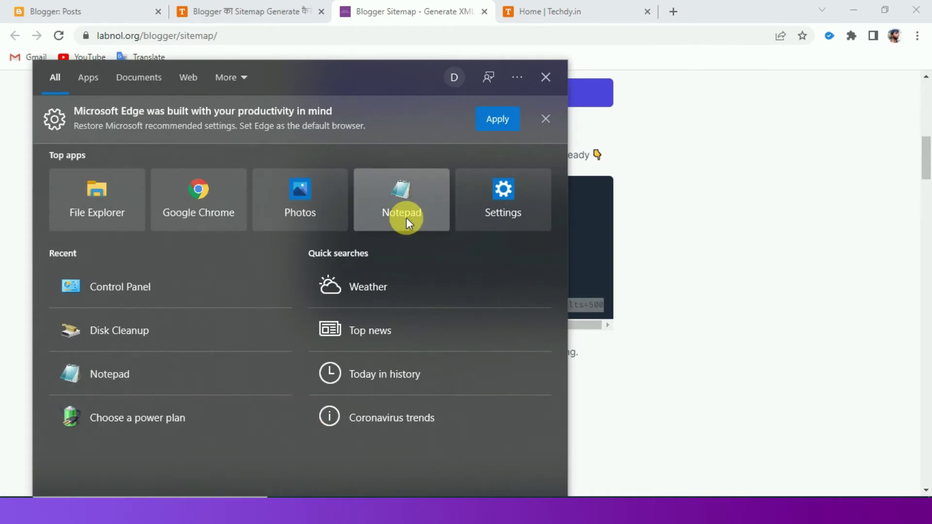
left_click(406, 219)
right_click(445, 330)
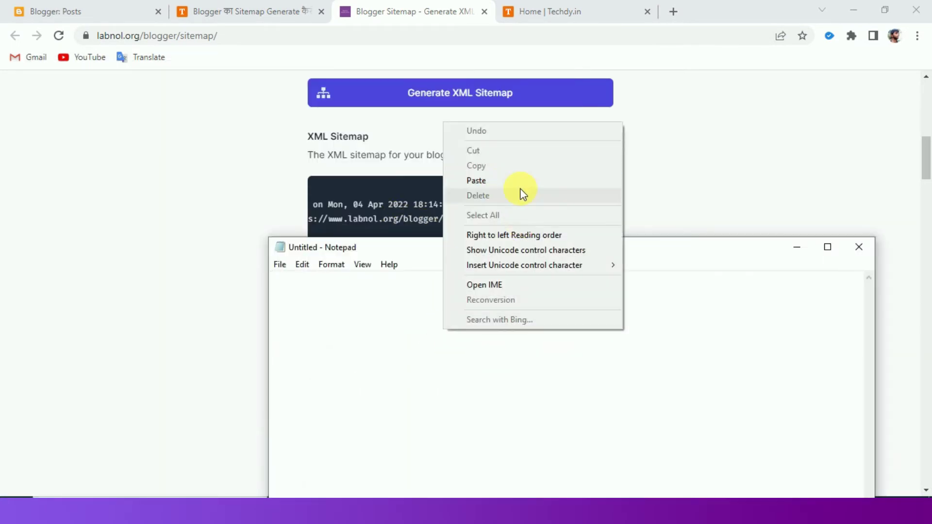
left_click(488, 179)
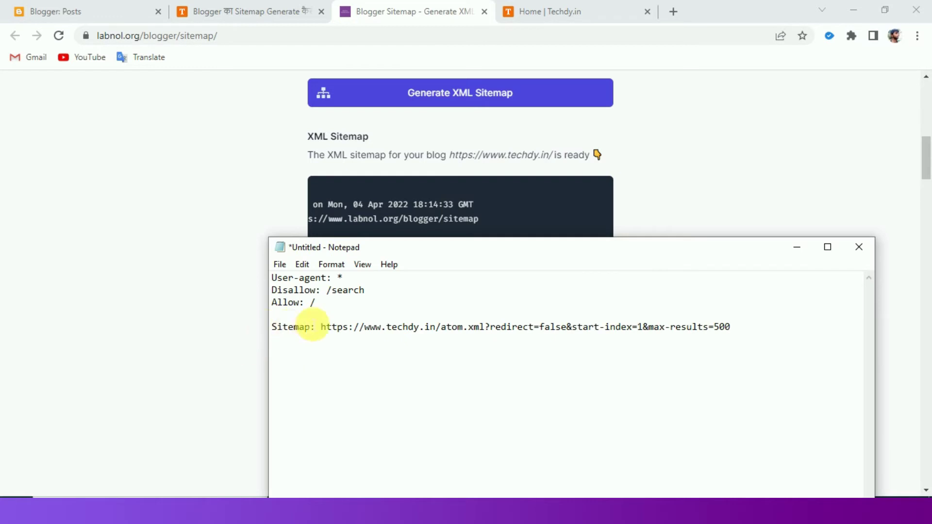
left_click(183, 159)
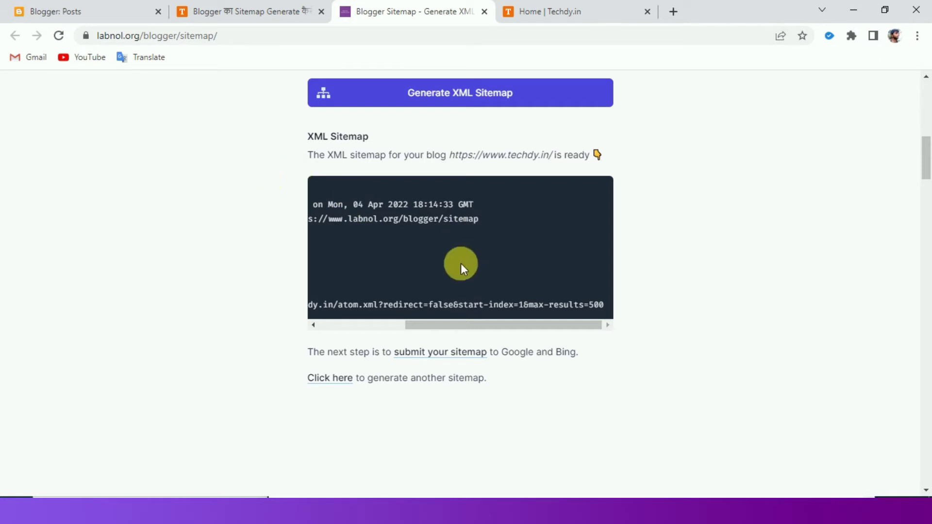
left_click_drag(493, 325, 323, 349)
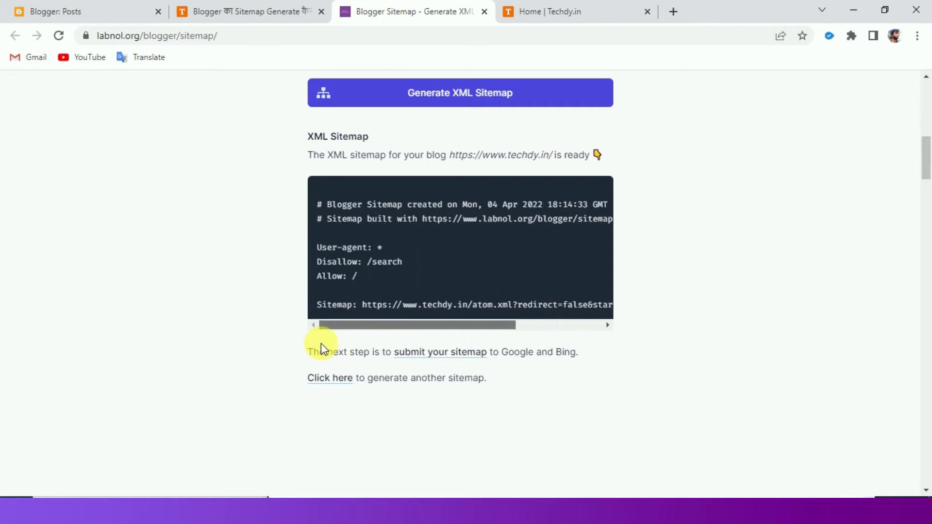
Switch to Blogger and open the Techdy.in blog's settings at the Crawlers and indexing section.
left_click(90, 6)
scroll(109, 339, "down", 1)
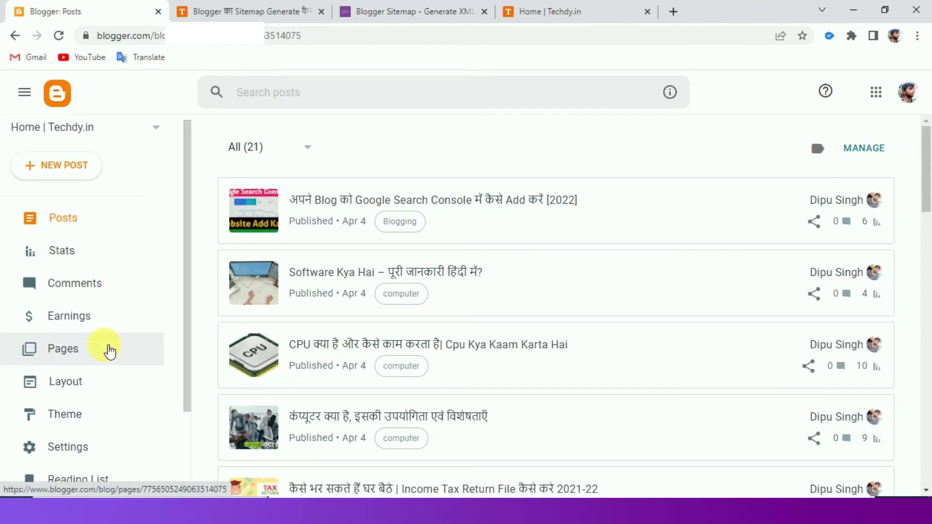
scroll(108, 350, "down", 2)
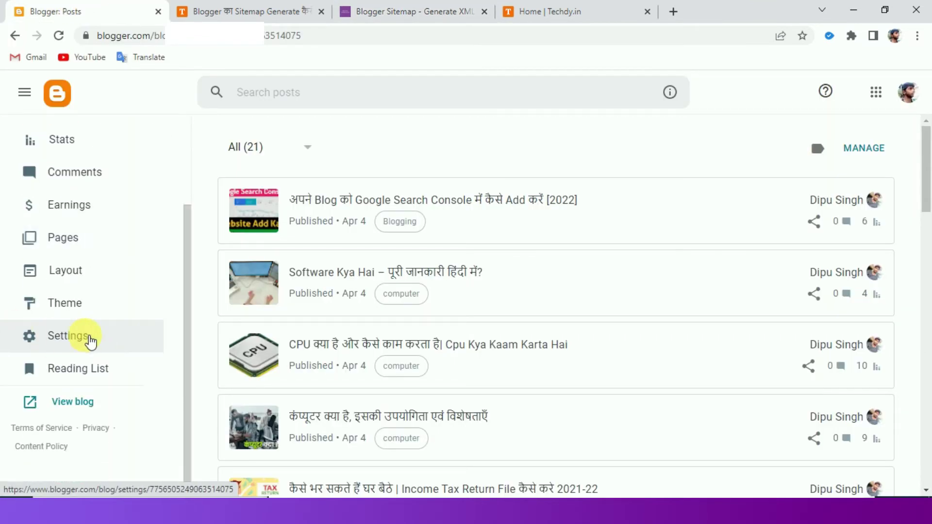
left_click(89, 338)
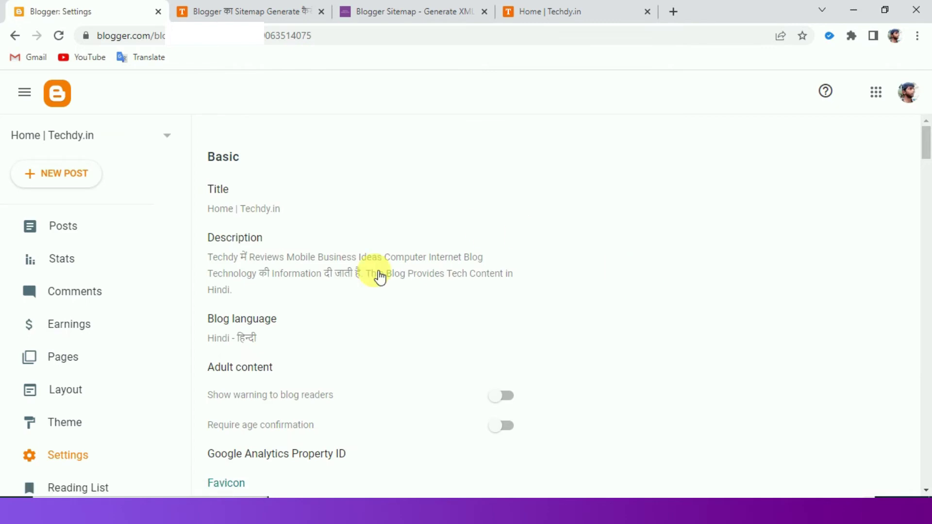
scroll(380, 278, "down", 20)
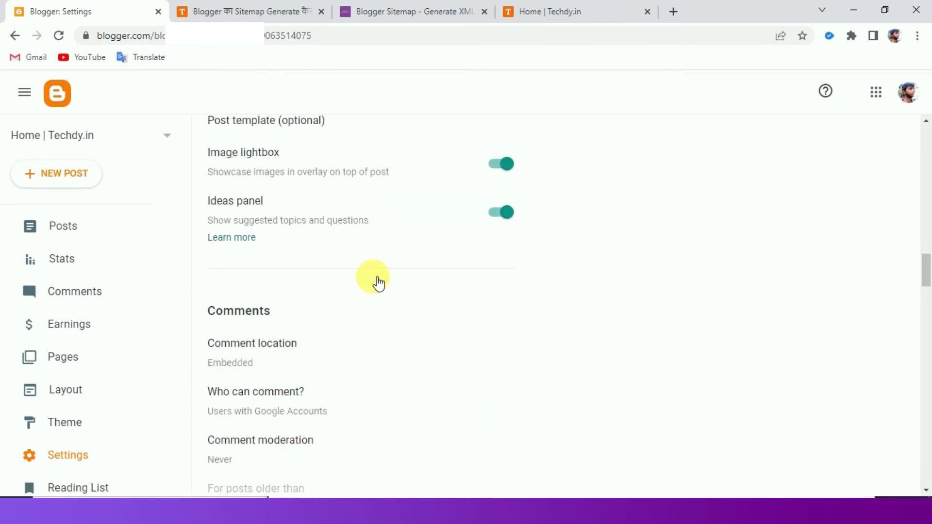
scroll(378, 283, "down", 20)
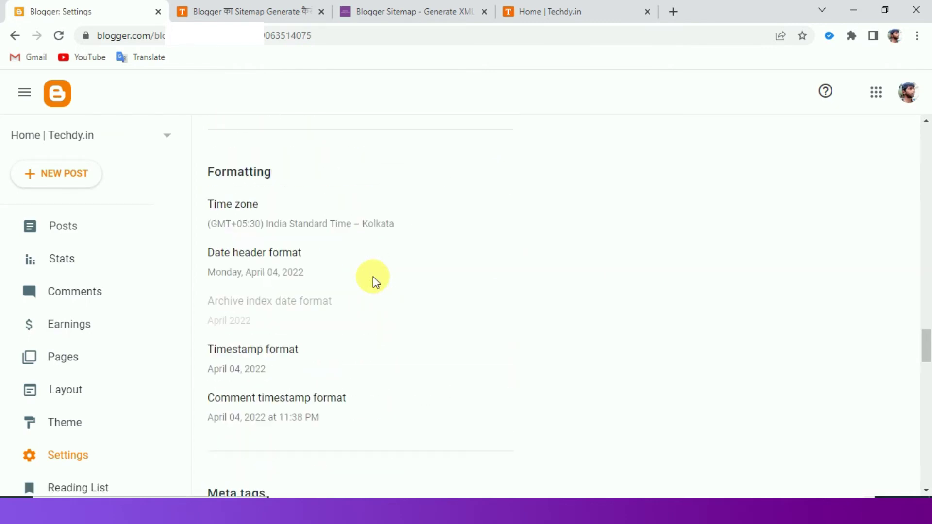
scroll(347, 212, "down", 14)
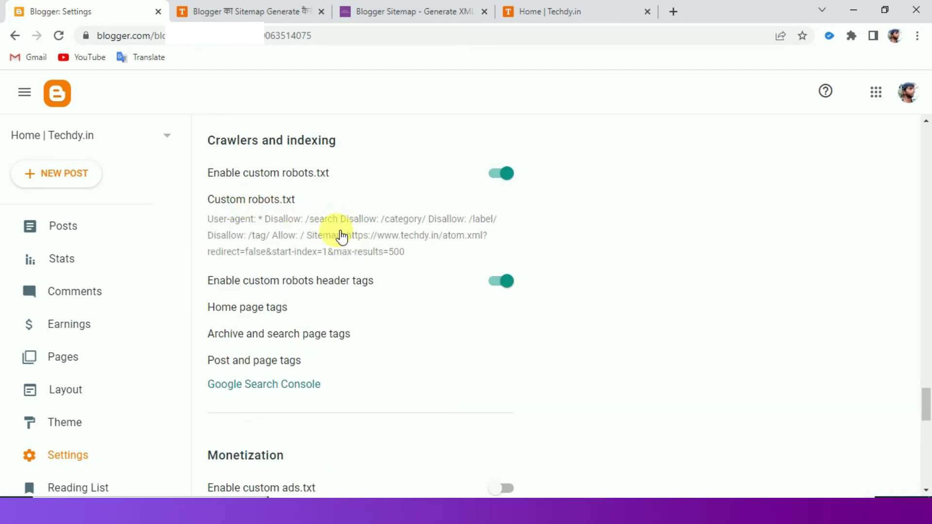
Try replacing the whole custom robots.txt content with the copied sitemap code, and discard the edit without saving.
left_click(295, 233)
scroll(443, 273, "down", 1)
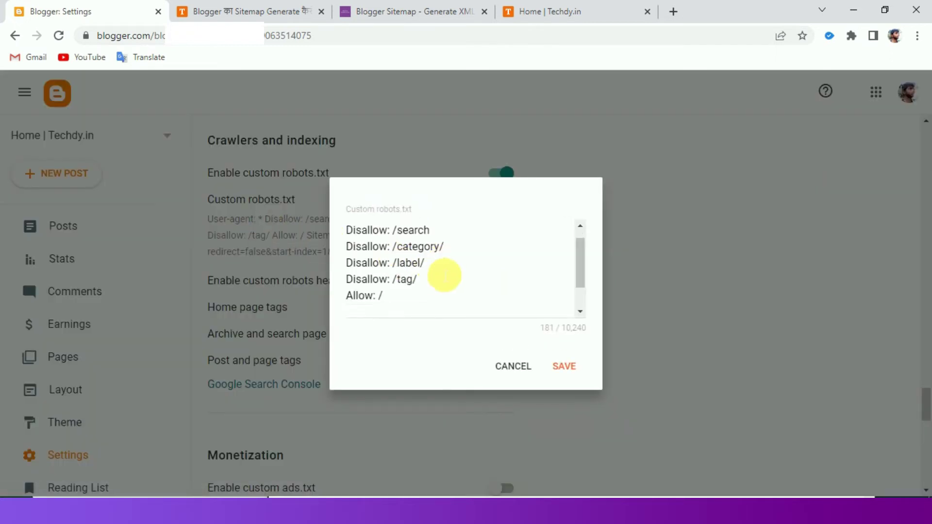
scroll(431, 268, "up", 1)
left_click(431, 268)
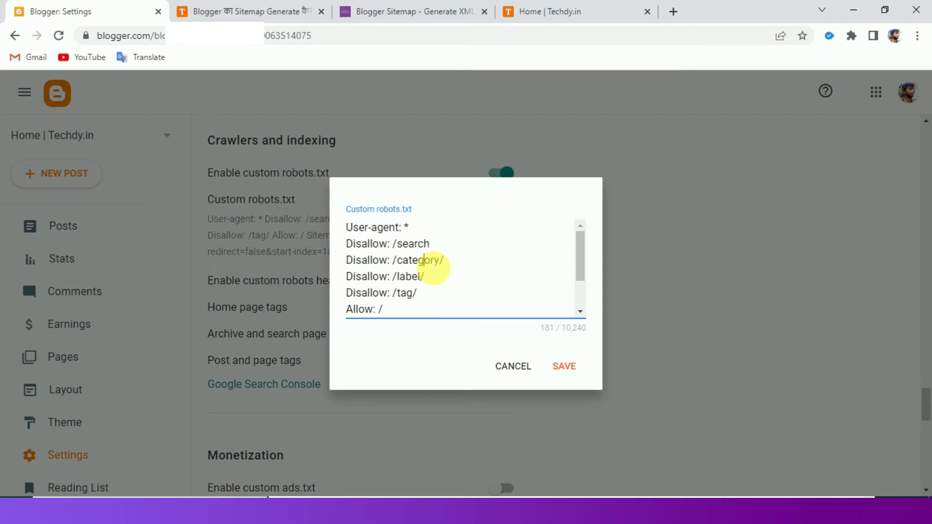
key("ctrl+a")
key("BackSpace")
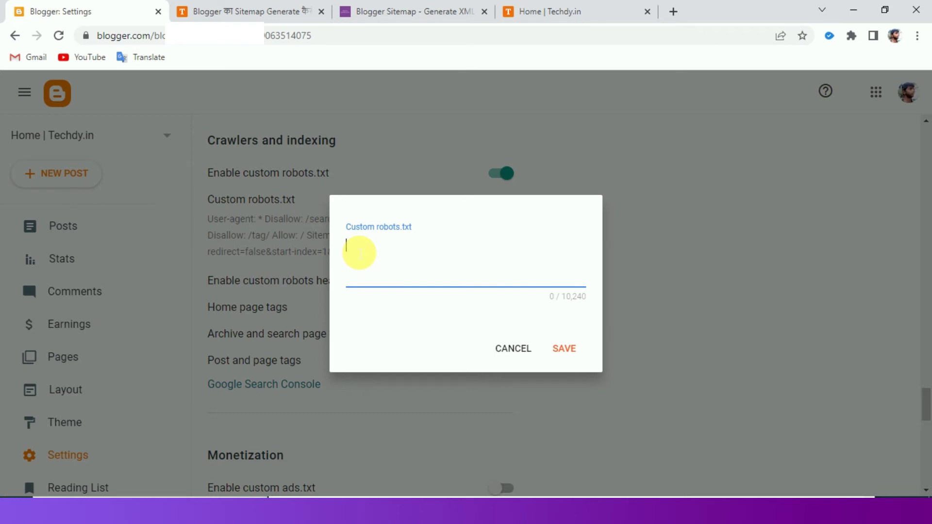
key("ctrl+v")
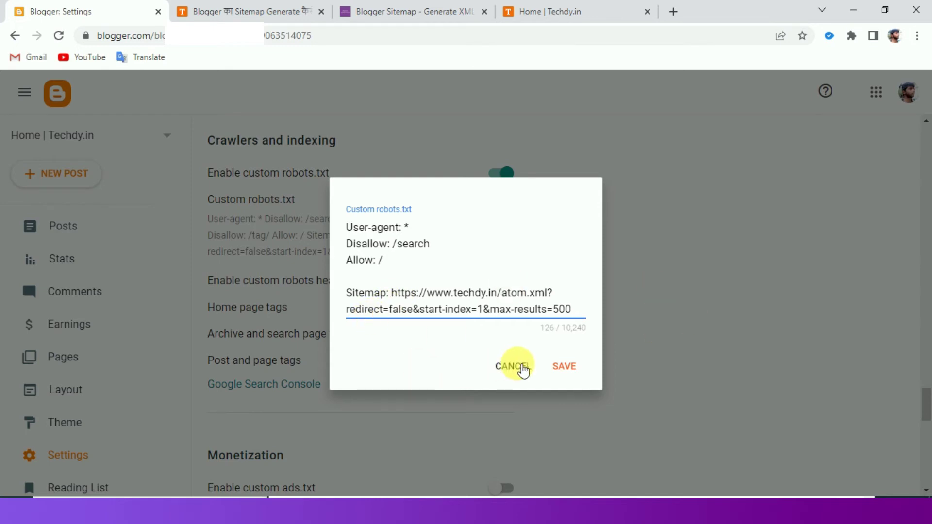
left_click(521, 368)
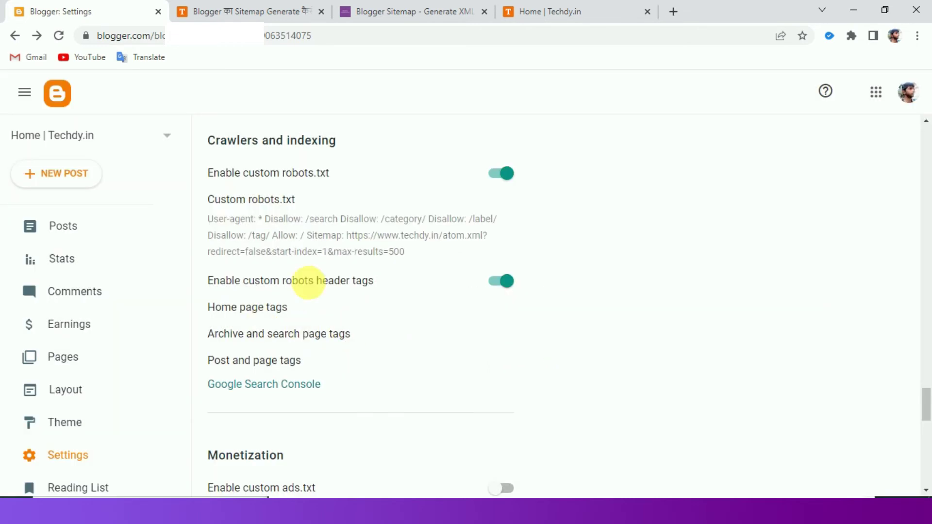
Copy the full sitemap URL from the Sitemap line of the custom robots.txt, and close it without saving.
left_click(319, 240)
scroll(474, 291, "down", 2)
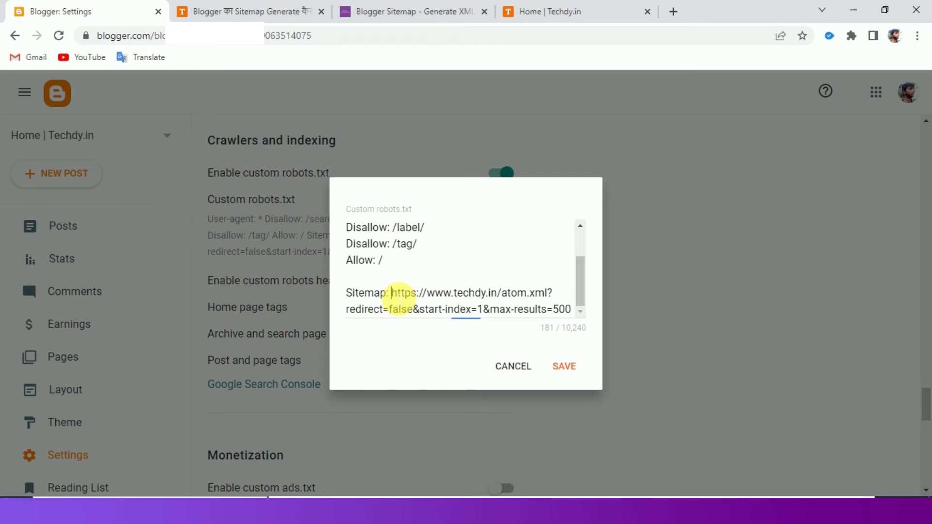
left_click_drag(391, 293, 626, 398)
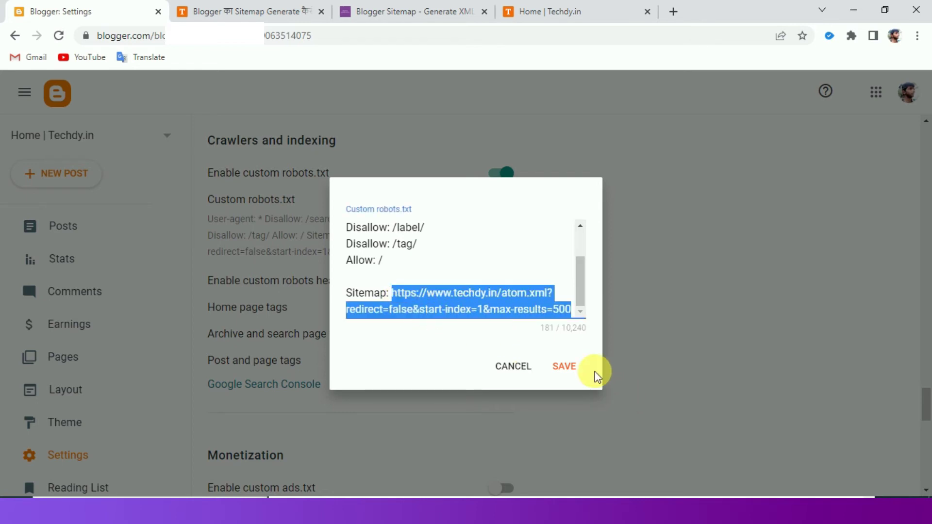
right_click(511, 318)
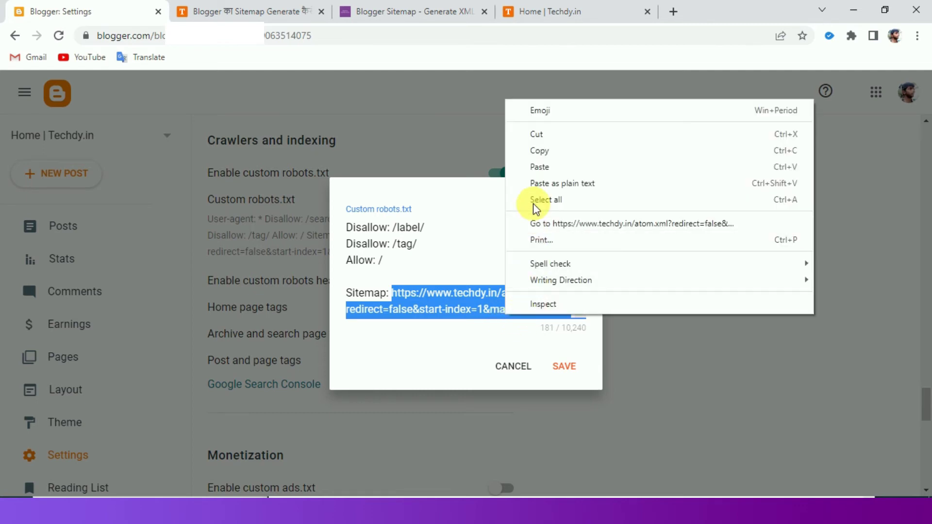
left_click(537, 151)
left_click(513, 367)
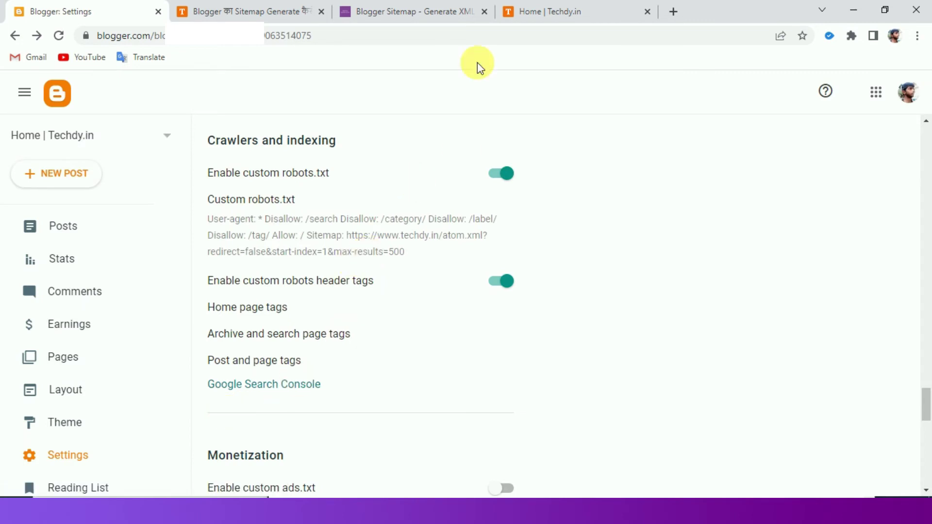
Search for google search console in a new browser tab and start Google Search Console from its official page.
left_click(672, 13)
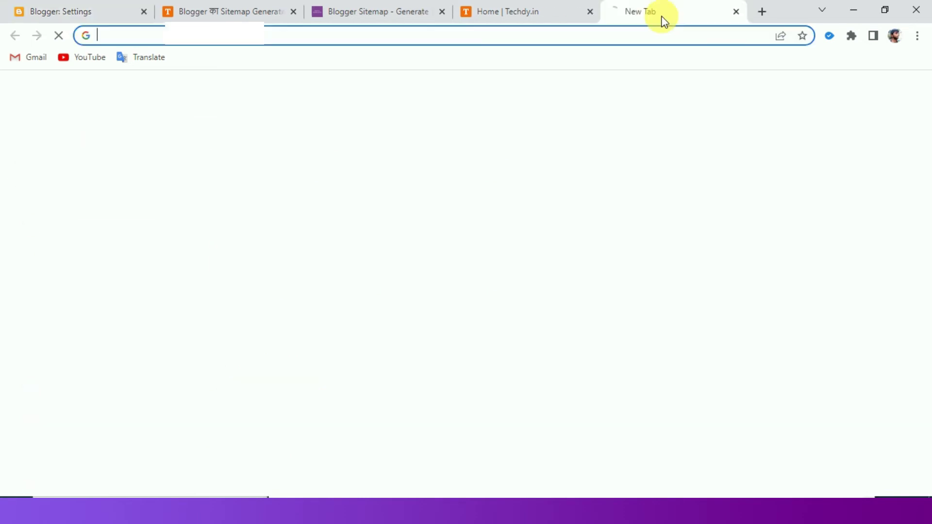
left_click(618, 38)
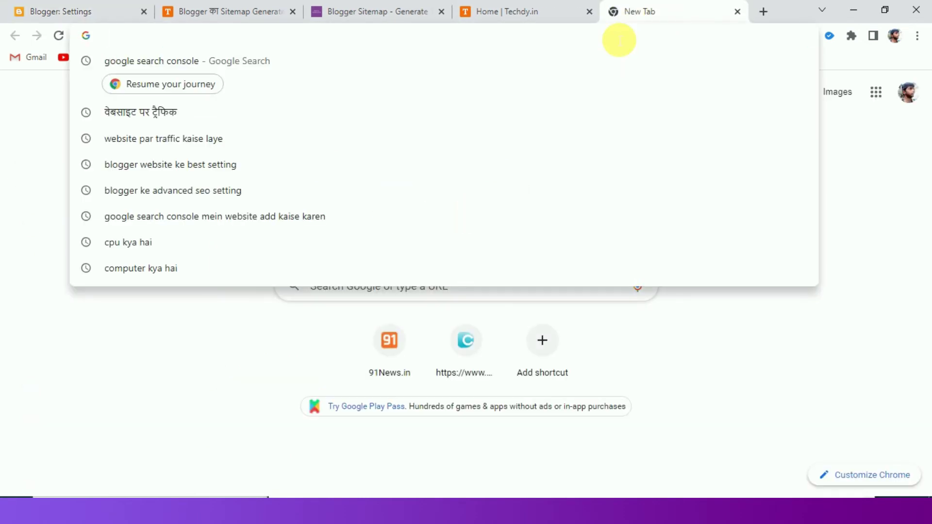
type("google search console")
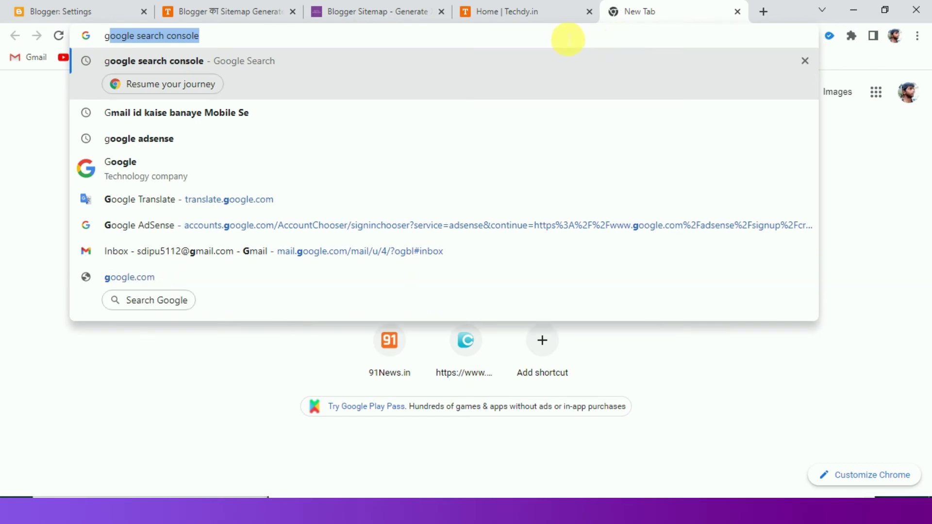
key("Return")
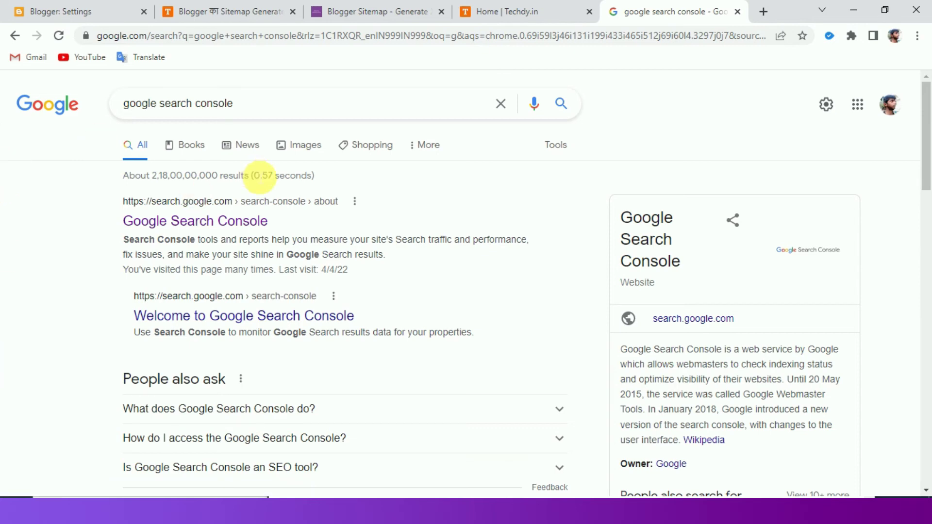
left_click(210, 219)
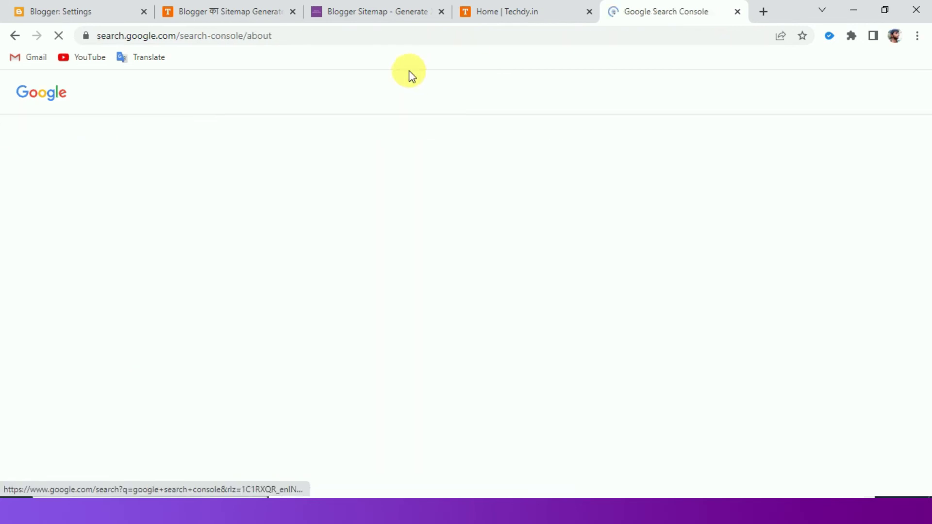
left_click(173, 391)
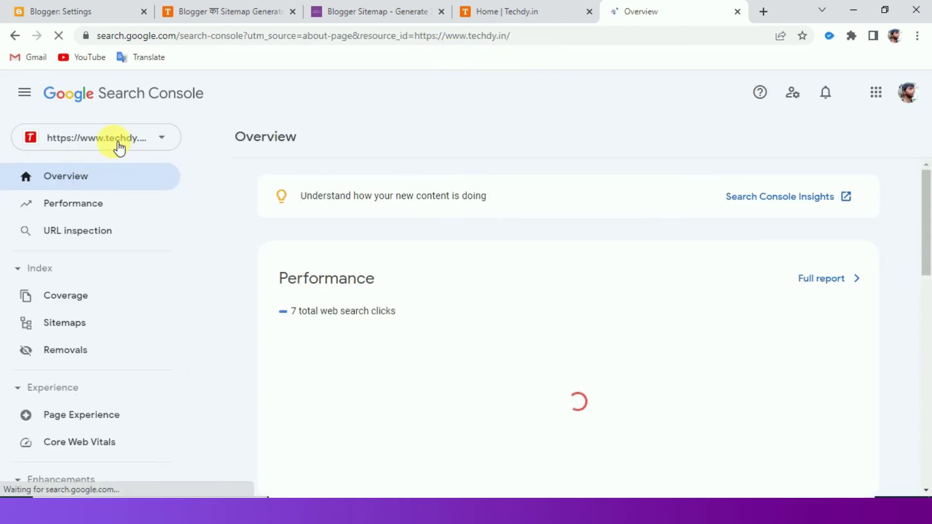
left_click(118, 145)
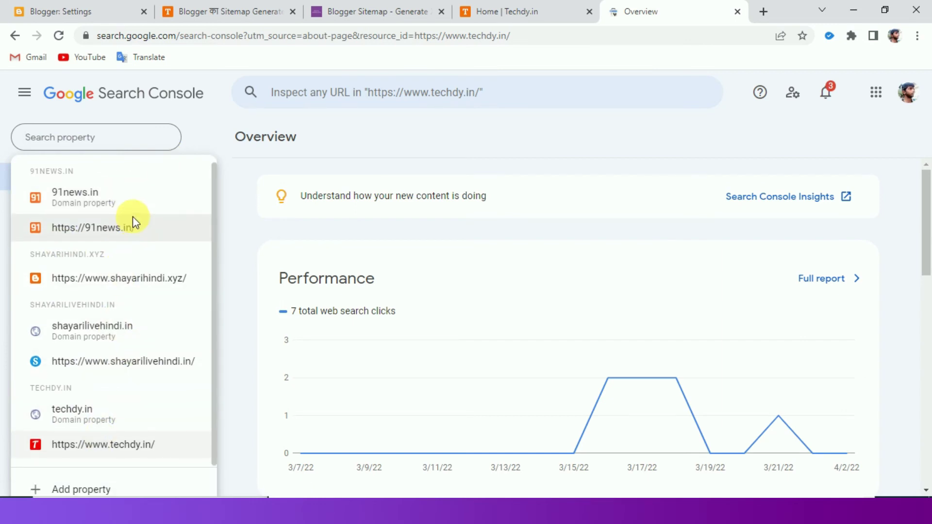
left_click(109, 450)
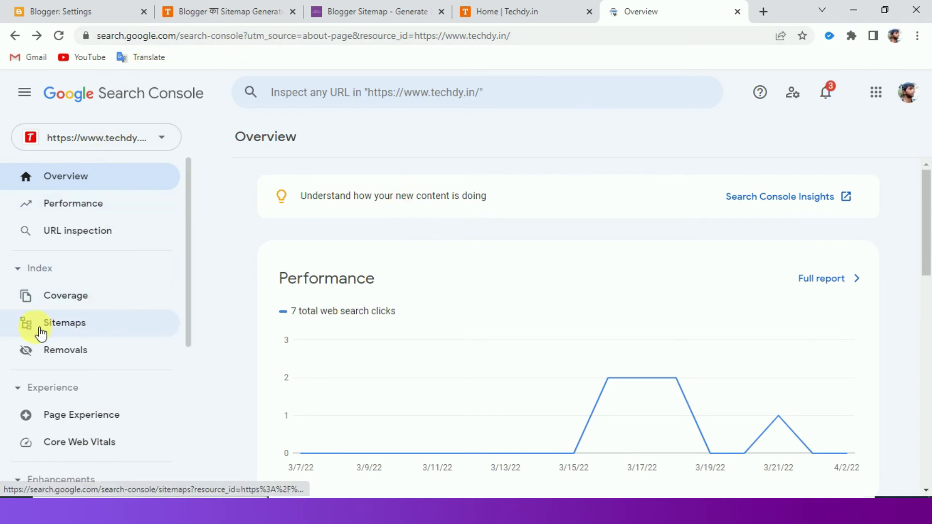
left_click(79, 327)
left_click(390, 230)
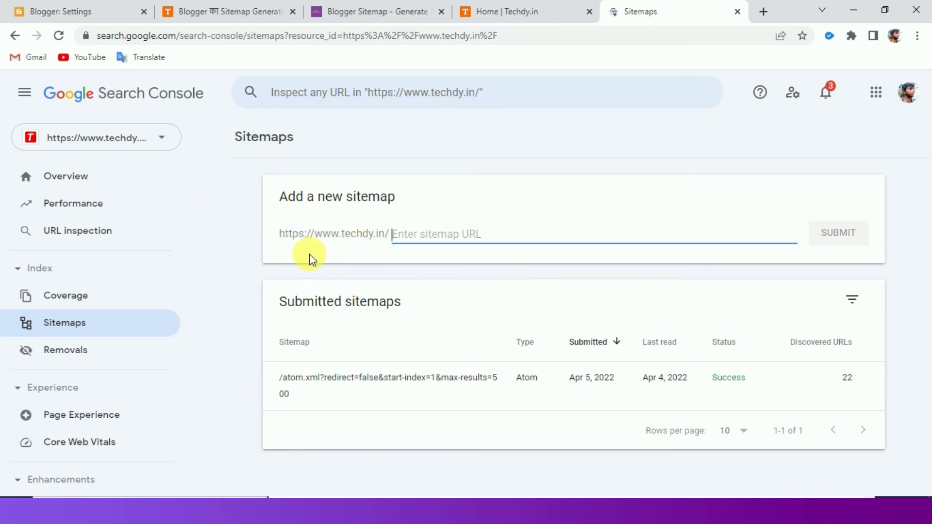
Switch to Blogger and copy atom.xml?redirect=false&start-index=1&max-results=500 from the Sitemap line of the custom robots.txt.
left_click(95, 10)
left_click(358, 254)
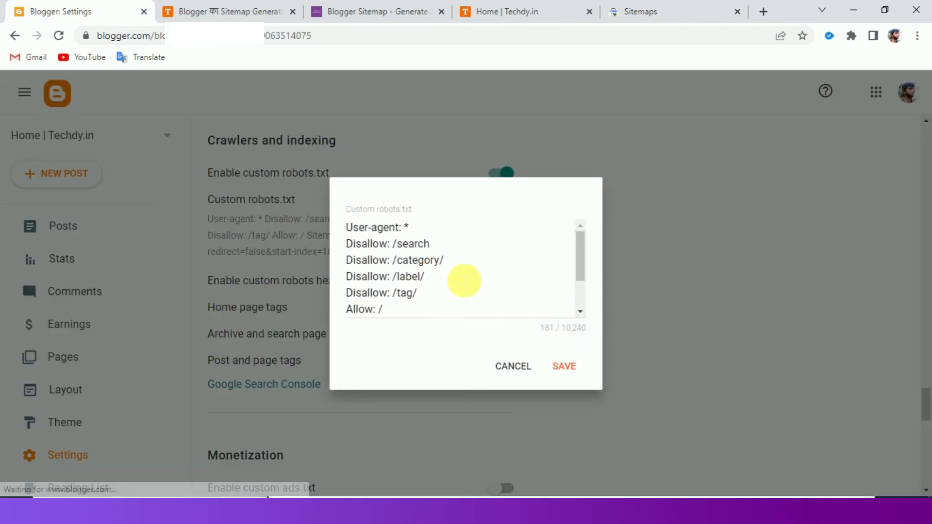
scroll(429, 256, "down", 2)
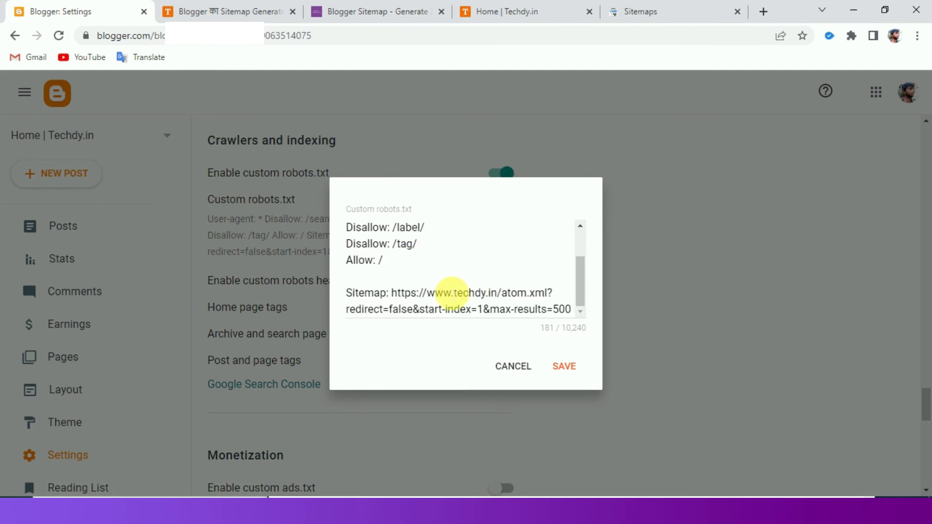
left_click(680, 10)
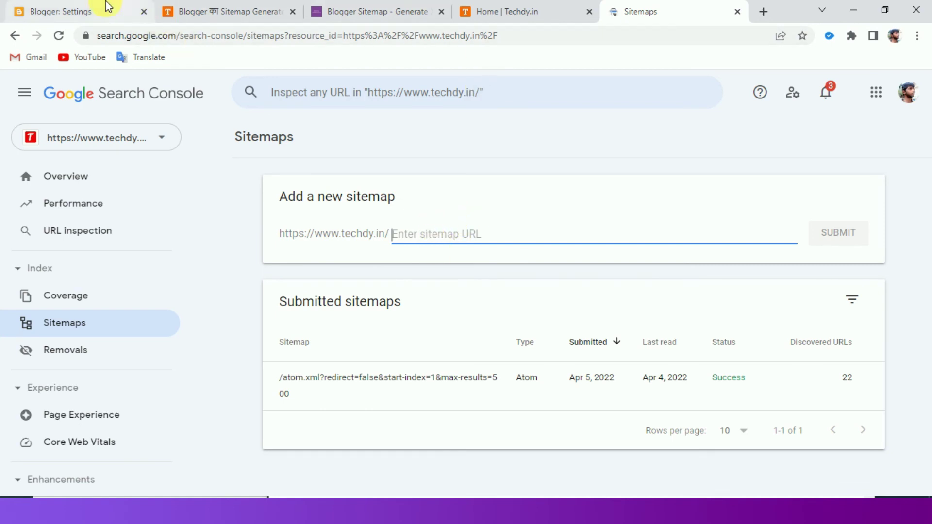
left_click(111, 19)
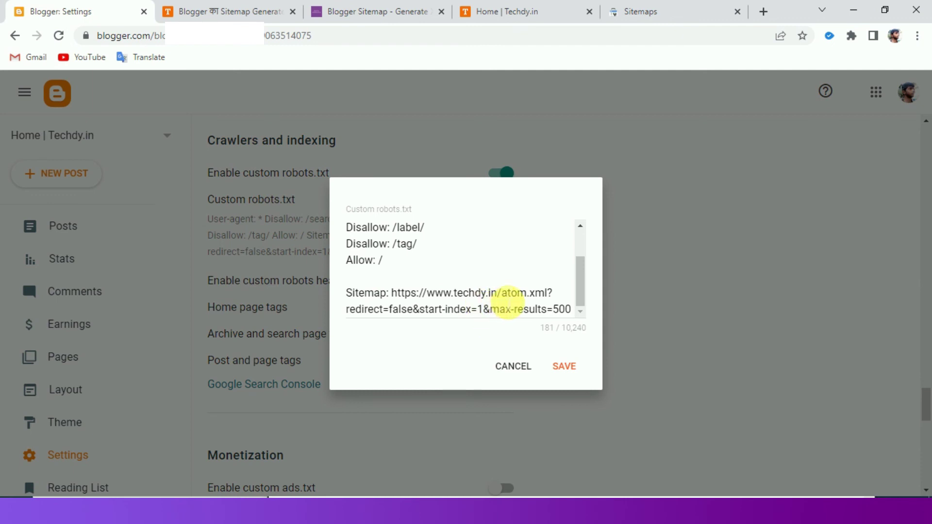
left_click_drag(501, 293, 579, 325)
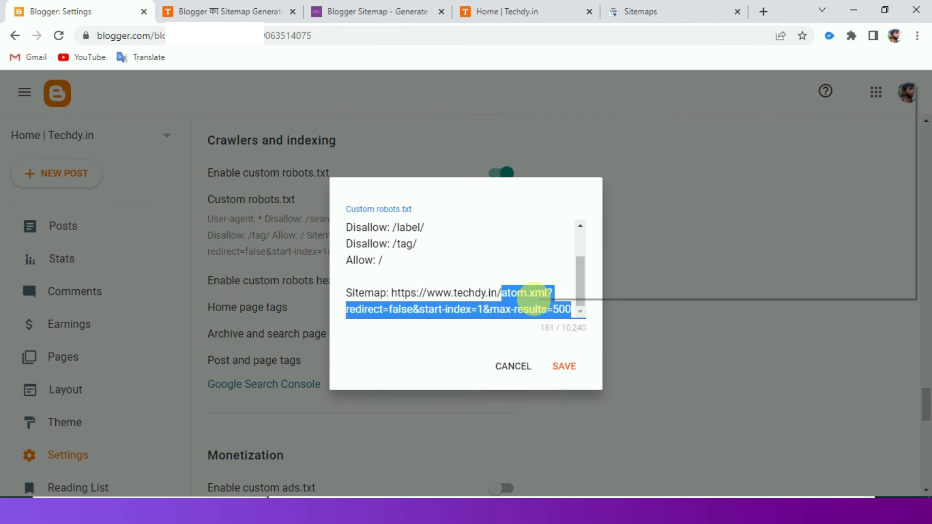
right_click(534, 298)
left_click(572, 135)
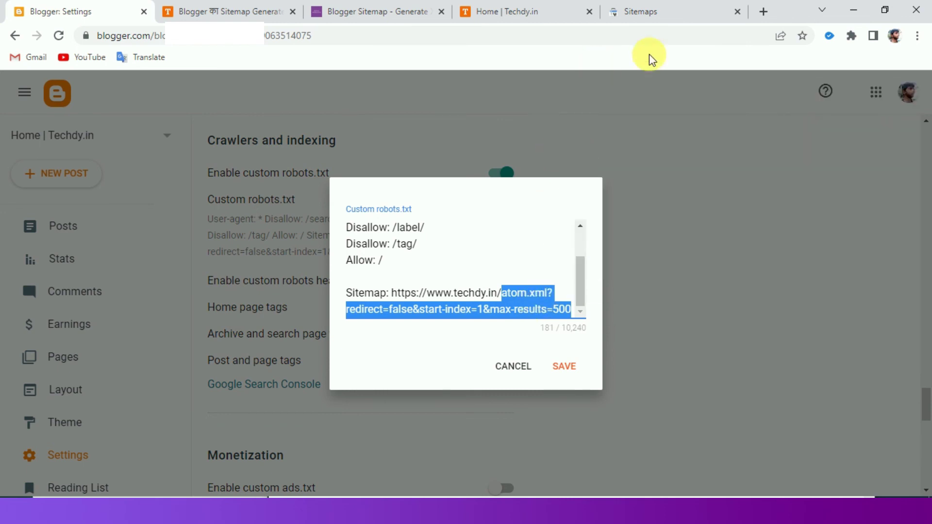
Switch to Search Console, submit the copied path atom.xml?redirect=false&start-index=1&max-results=500 as a new sitemap, and dismiss the notice.
left_click(655, 8)
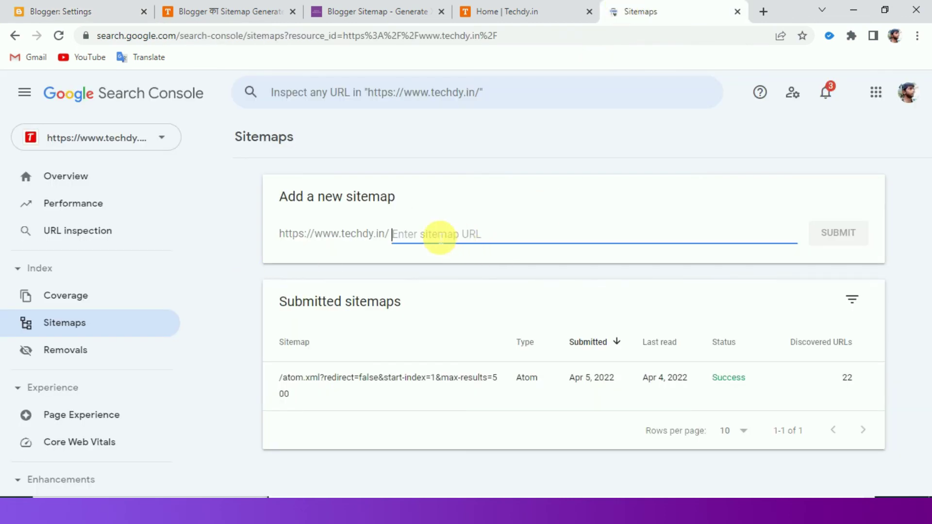
right_click(439, 238)
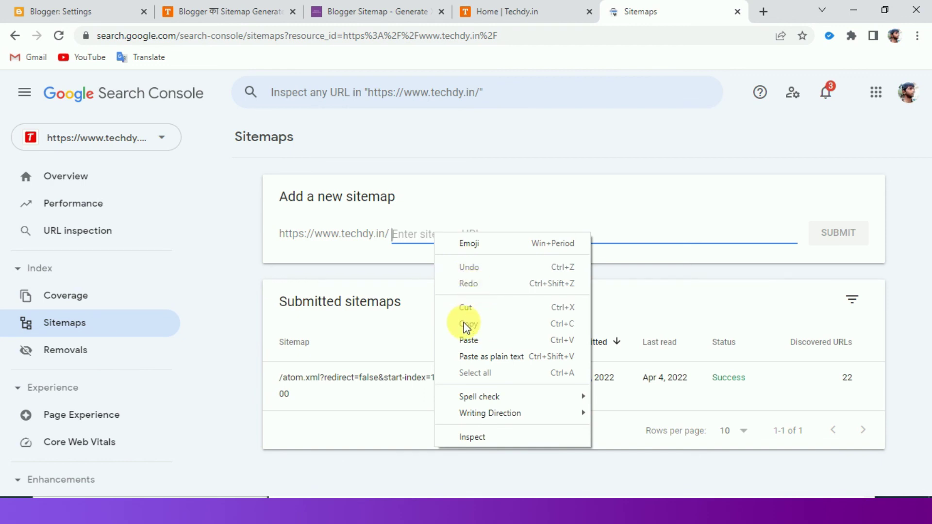
left_click(472, 338)
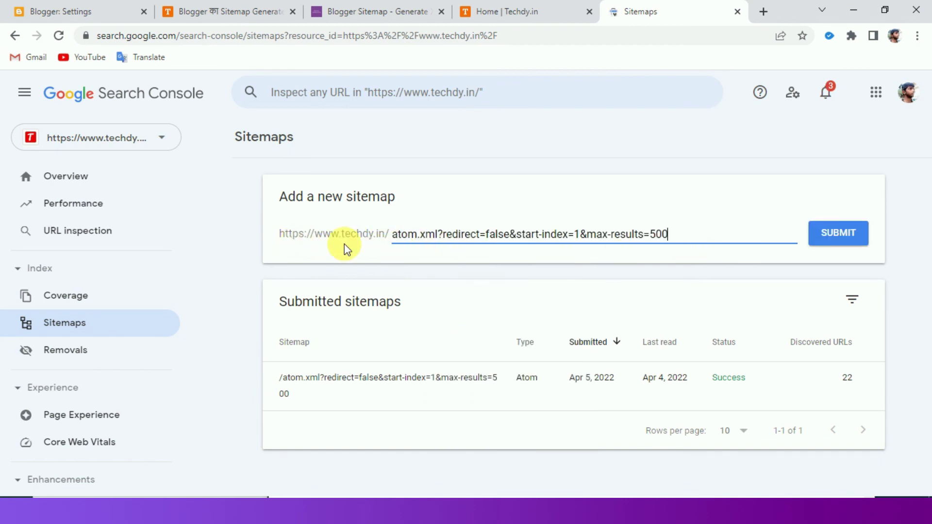
left_click(853, 239)
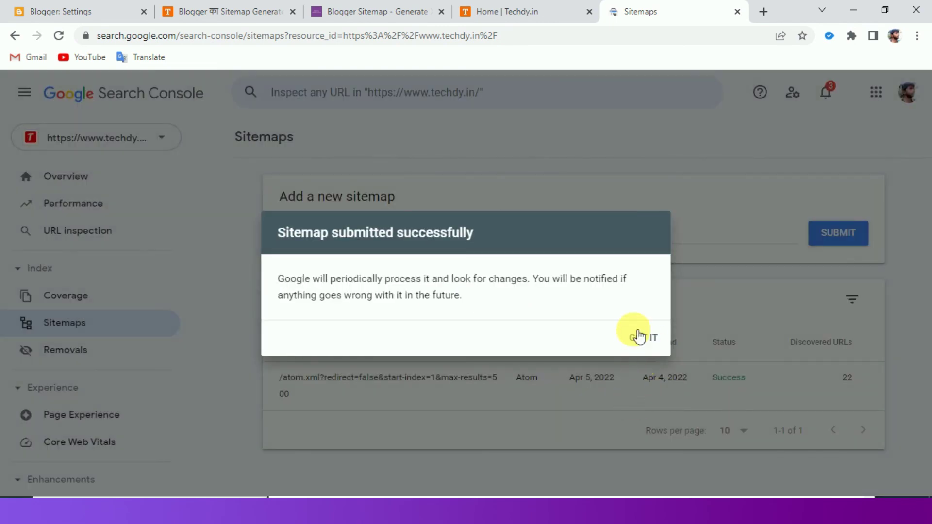
left_click(633, 345)
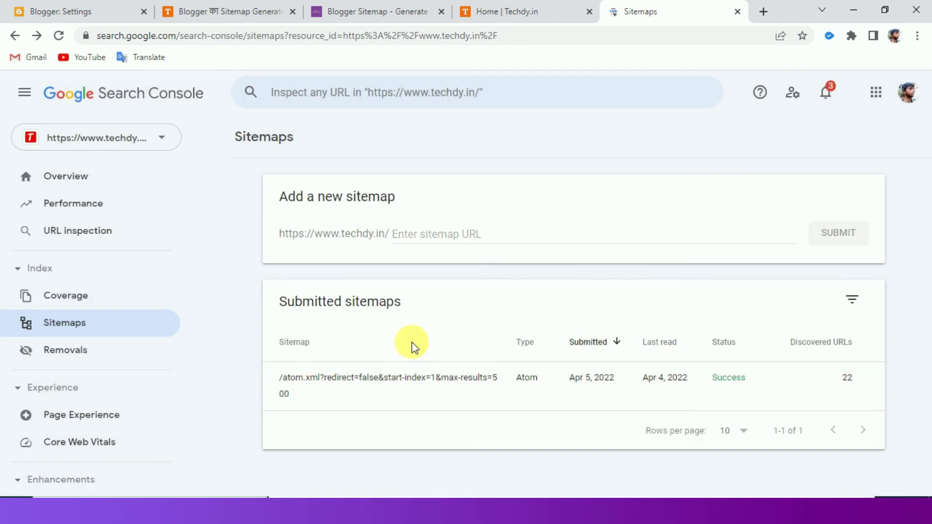